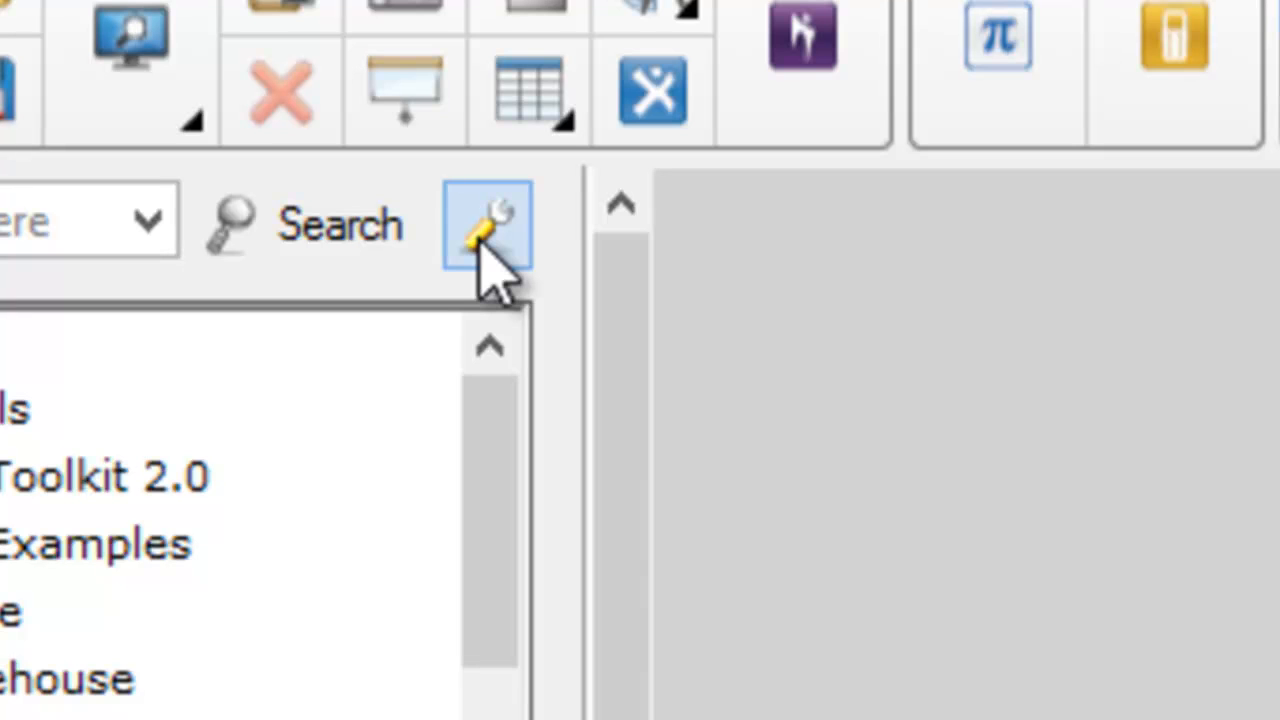
Step: Start connecting to Team Content and select the inner Dropbox folder inside SkyDrive's Dropbox folder as the location
{"action": "left_click", "coordinate": [480, 240]}
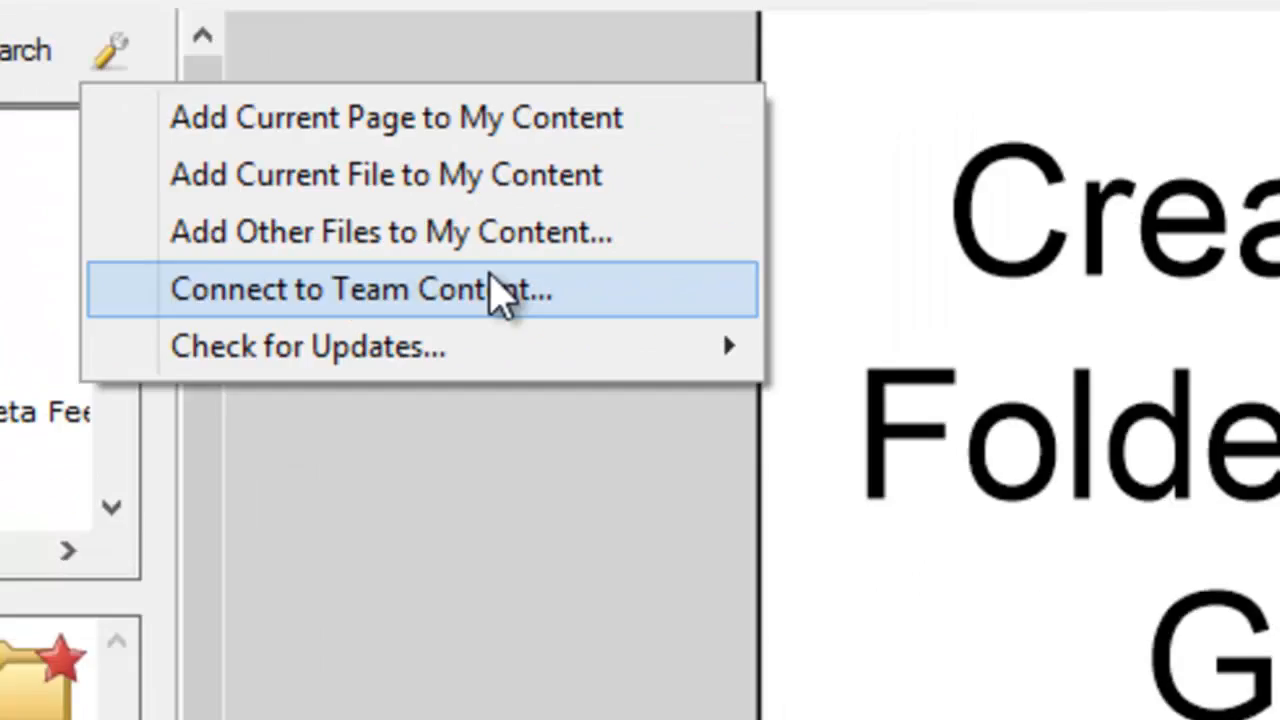
{"action": "left_click", "coordinate": [1040, 568]}
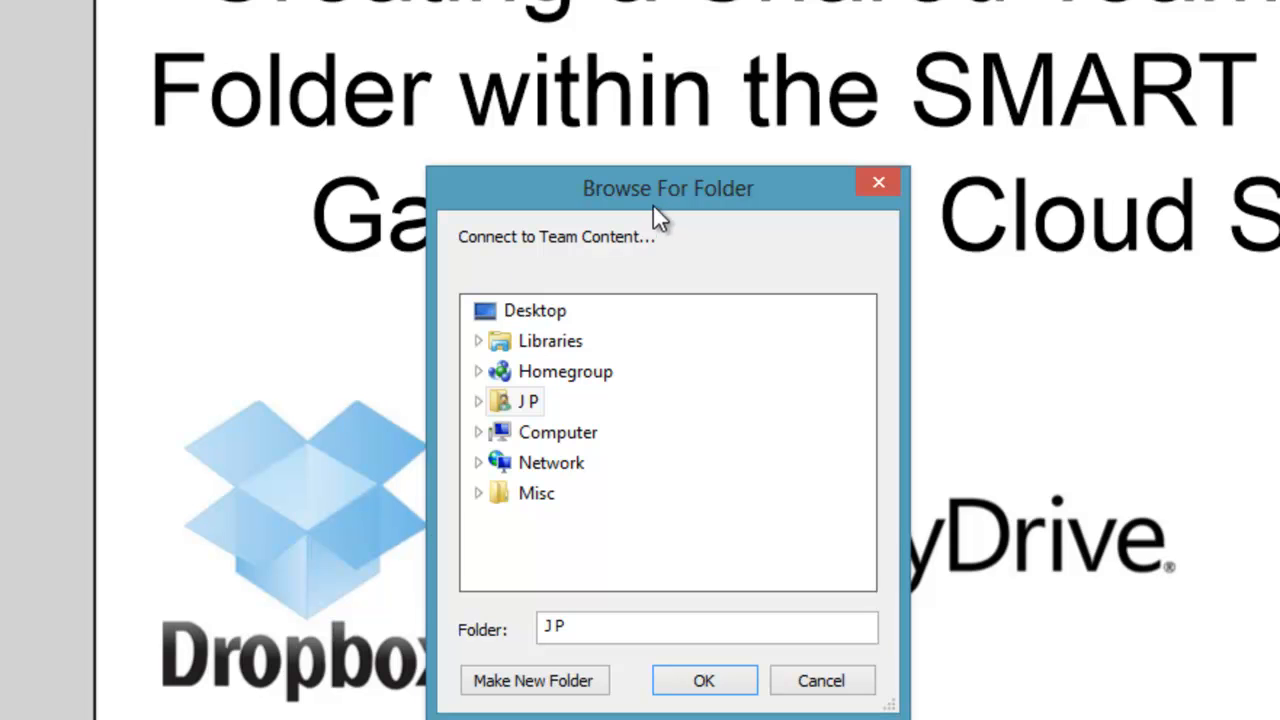
{"action": "left_click_drag", "start_coordinate": [653, 198], "coordinate": [641, 41]}
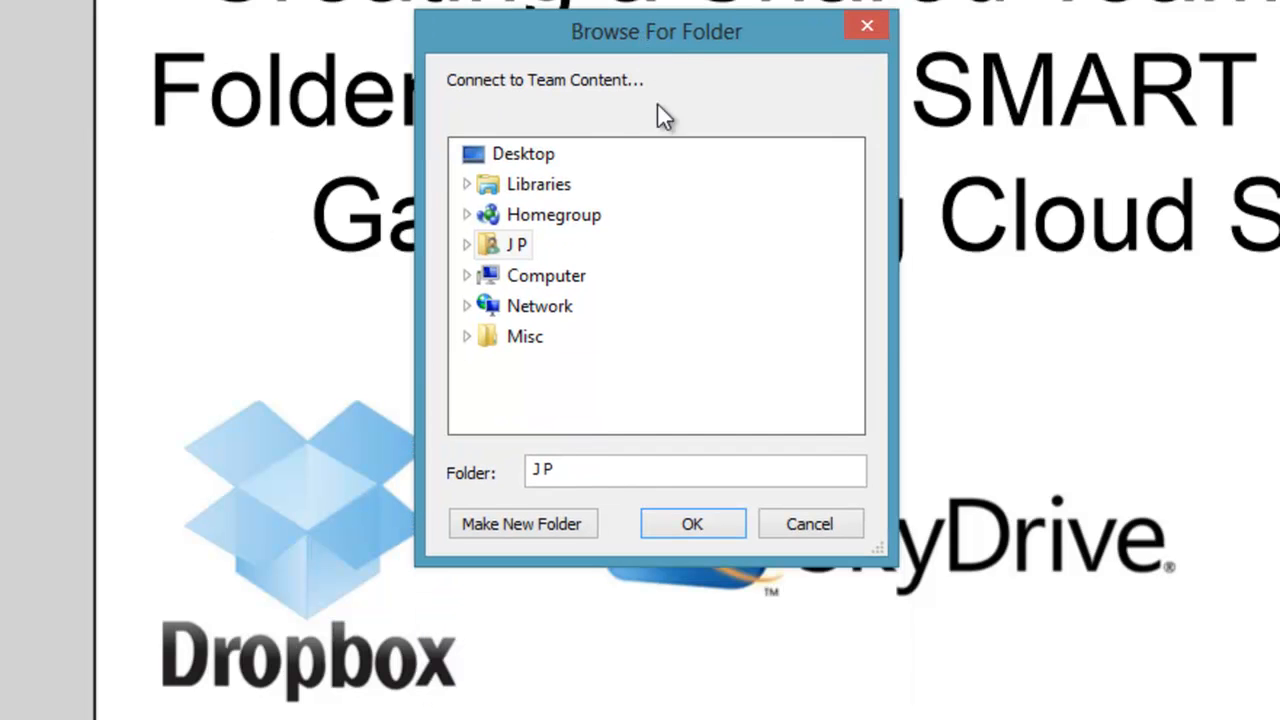
{"action": "left_click", "coordinate": [466, 246]}
{"action": "scroll", "coordinate": [586, 366], "scroll_direction": "down", "scroll_amount": 3}
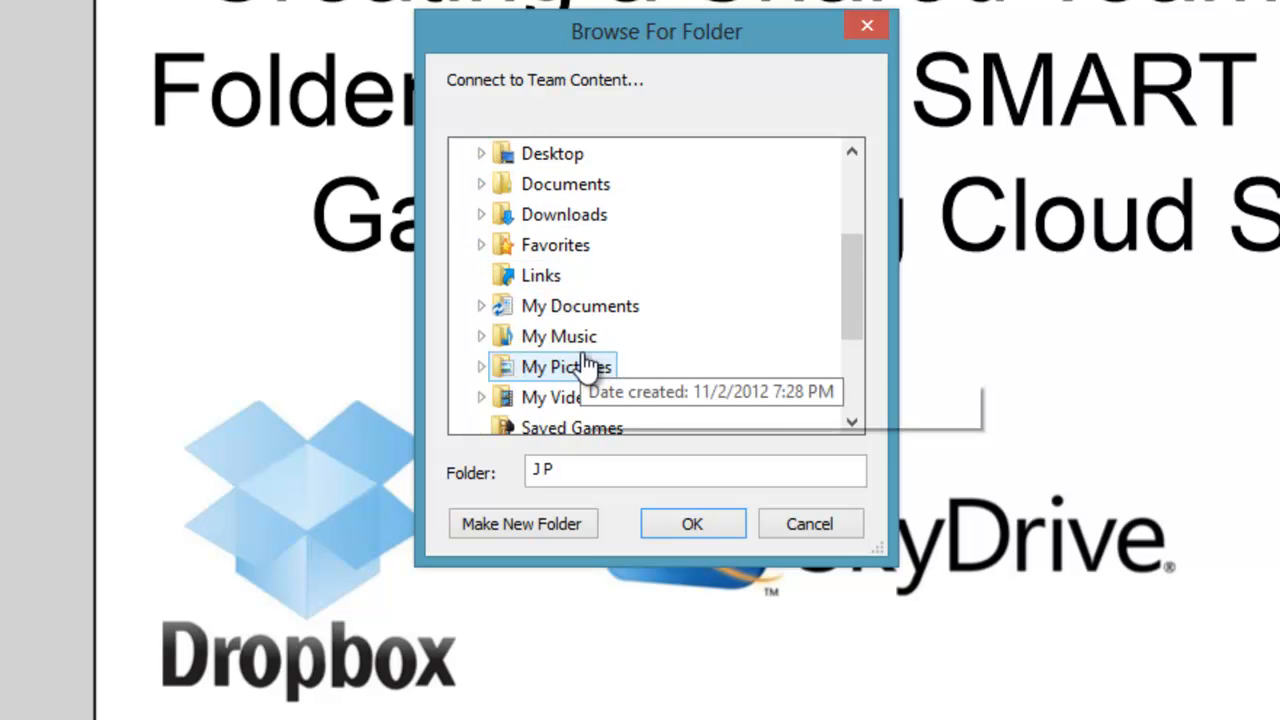
{"action": "left_click", "coordinate": [481, 306]}
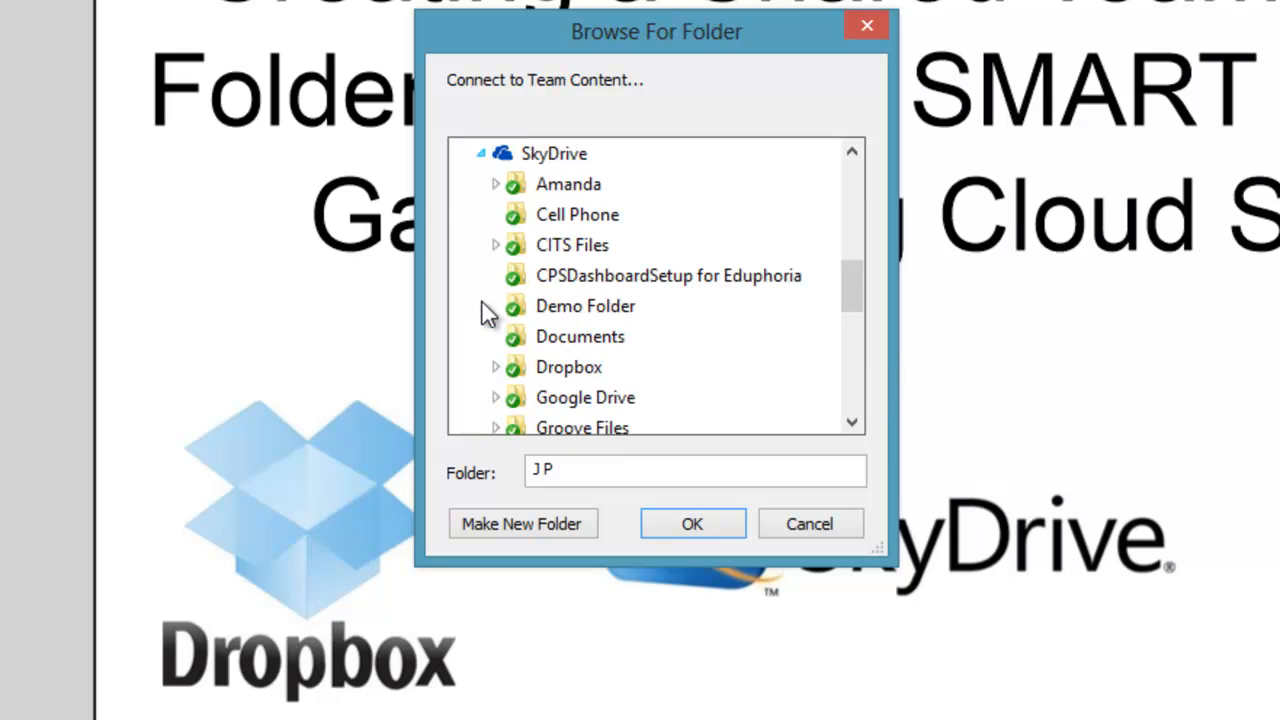
{"action": "scroll", "coordinate": [560, 330], "scroll_direction": "down", "scroll_amount": 1}
{"action": "left_click", "coordinate": [496, 276]}
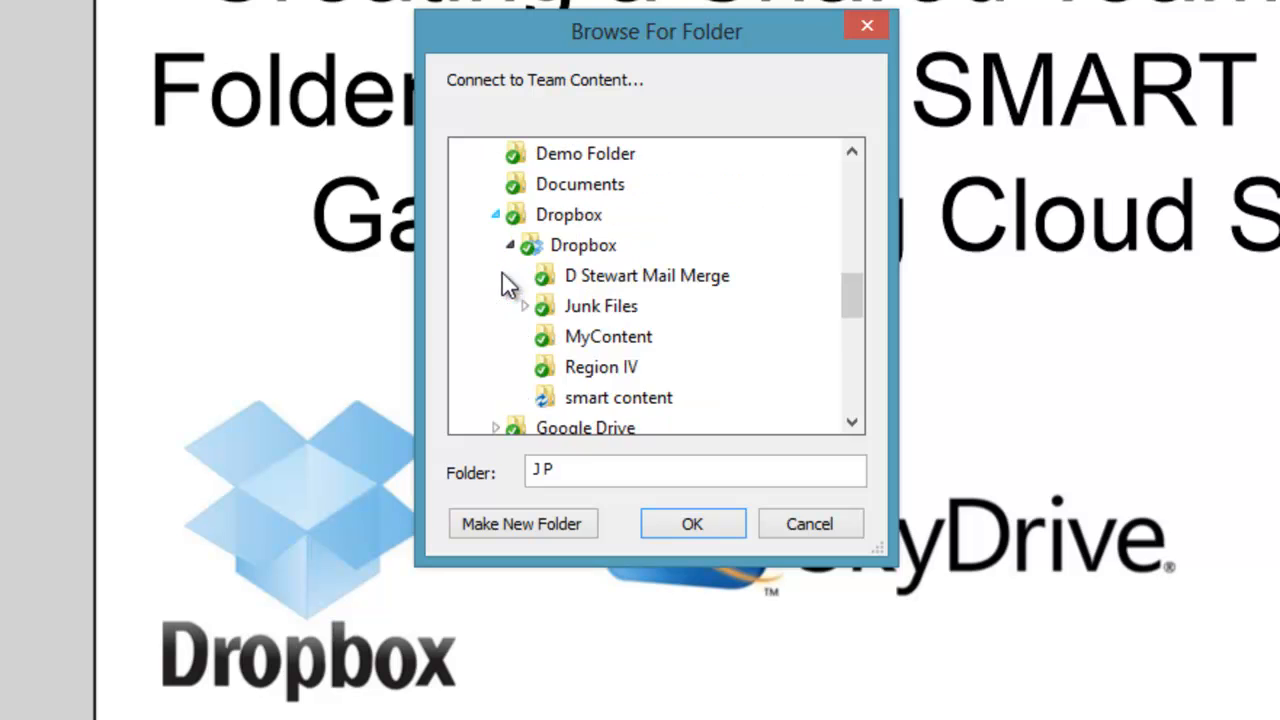
{"action": "left_click", "coordinate": [585, 250]}
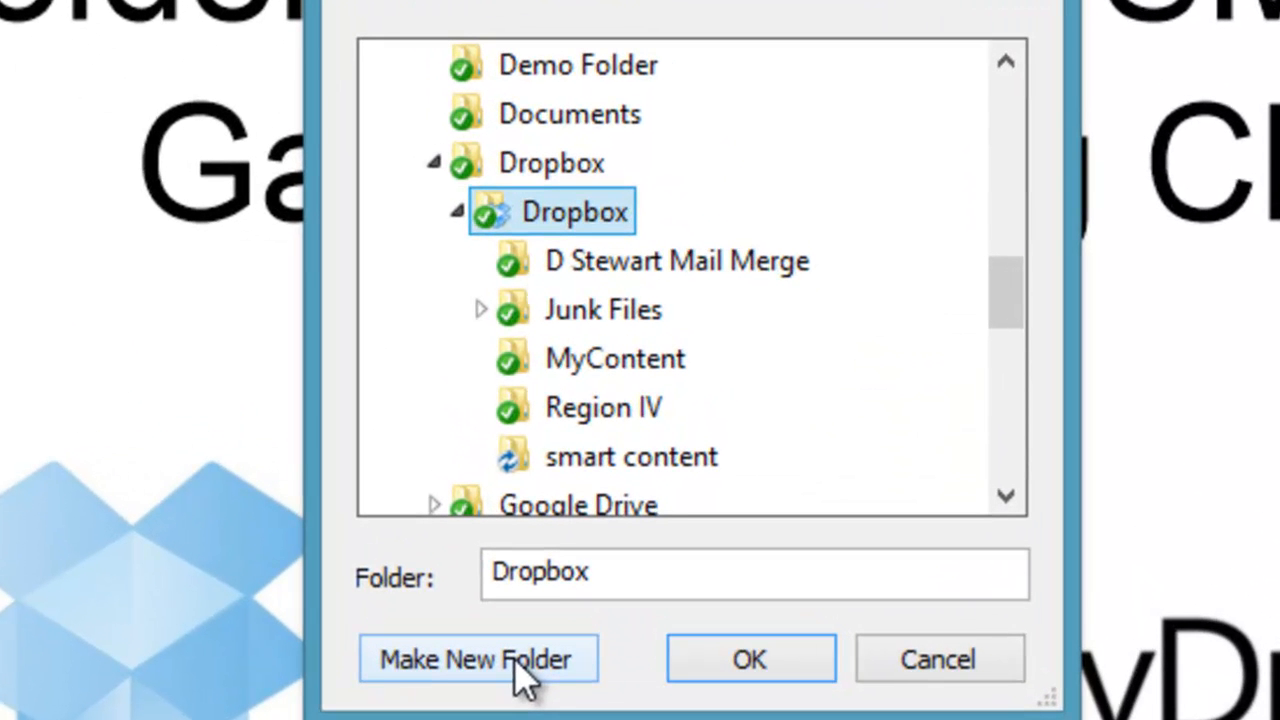
Step: Create a new folder named SMART Demo inside the selected Dropbox folder
{"action": "left_click", "coordinate": [518, 658]}
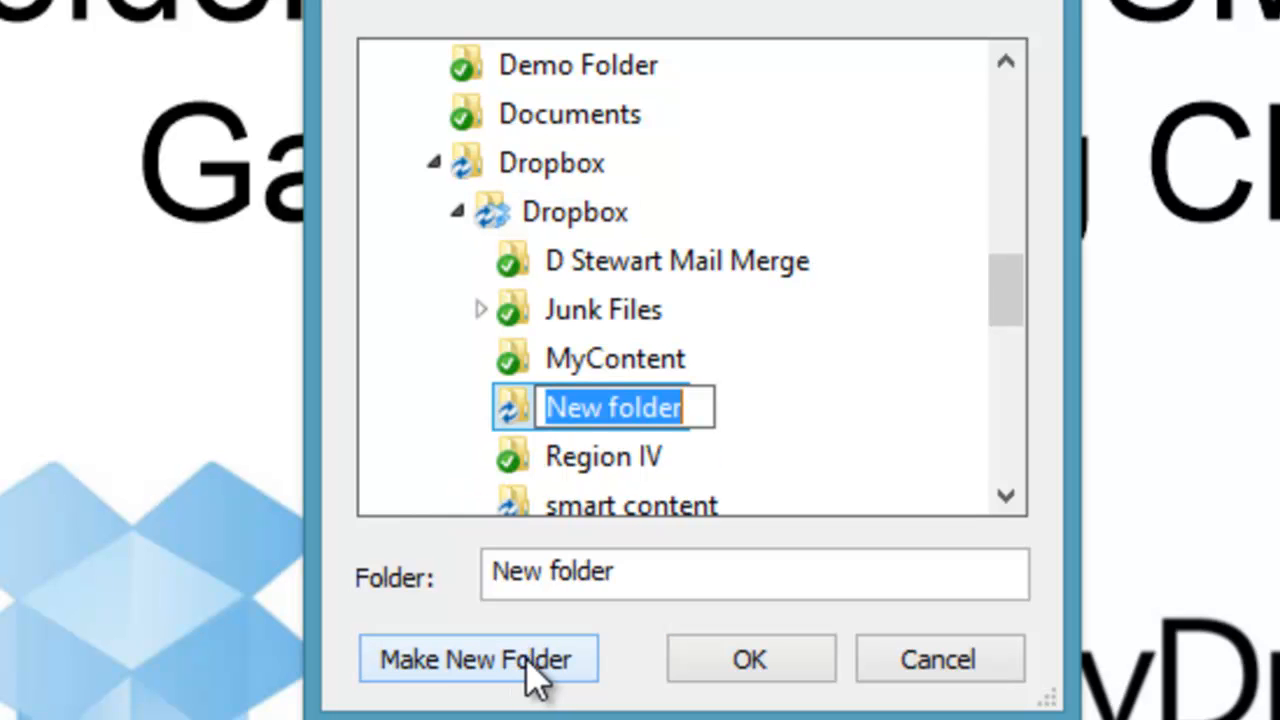
{"action": "type", "text": "SMART"}
{"action": "key", "text": "BackSpace"}
{"action": "key", "text": "BackSpace"}
{"action": "key", "text": "BackSpace"}
{"action": "key", "text": "BackSpace"}
{"action": "key", "text": "BackSpace"}
{"action": "type", "text": "Demo"}
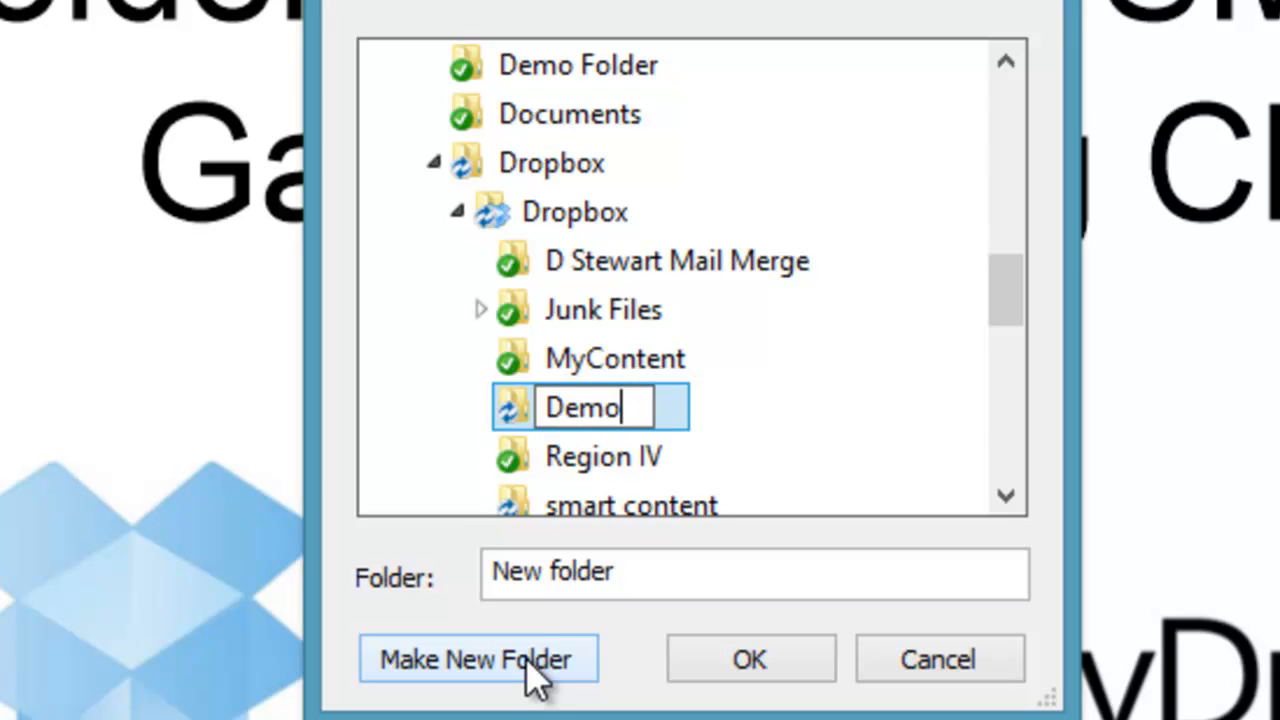
{"action": "key", "text": "Return"}
{"action": "type", "text": "SMART Demo"}
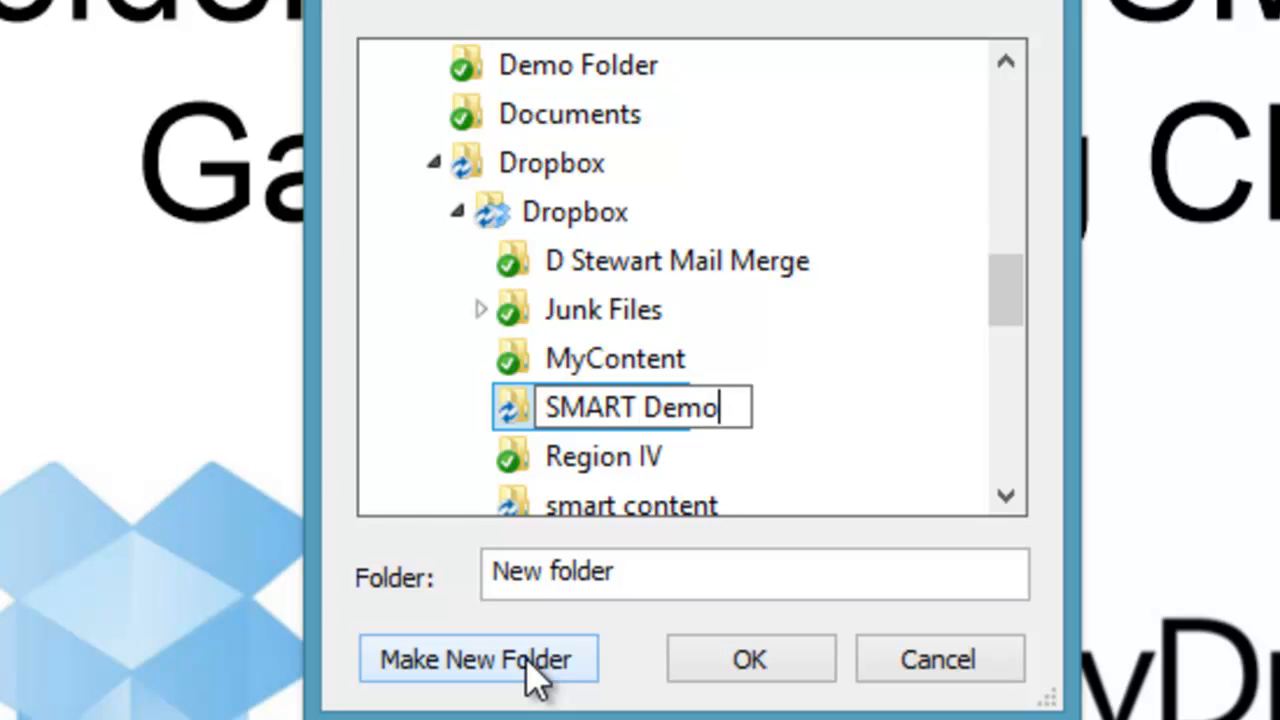
{"action": "left_click", "coordinate": [527, 660]}
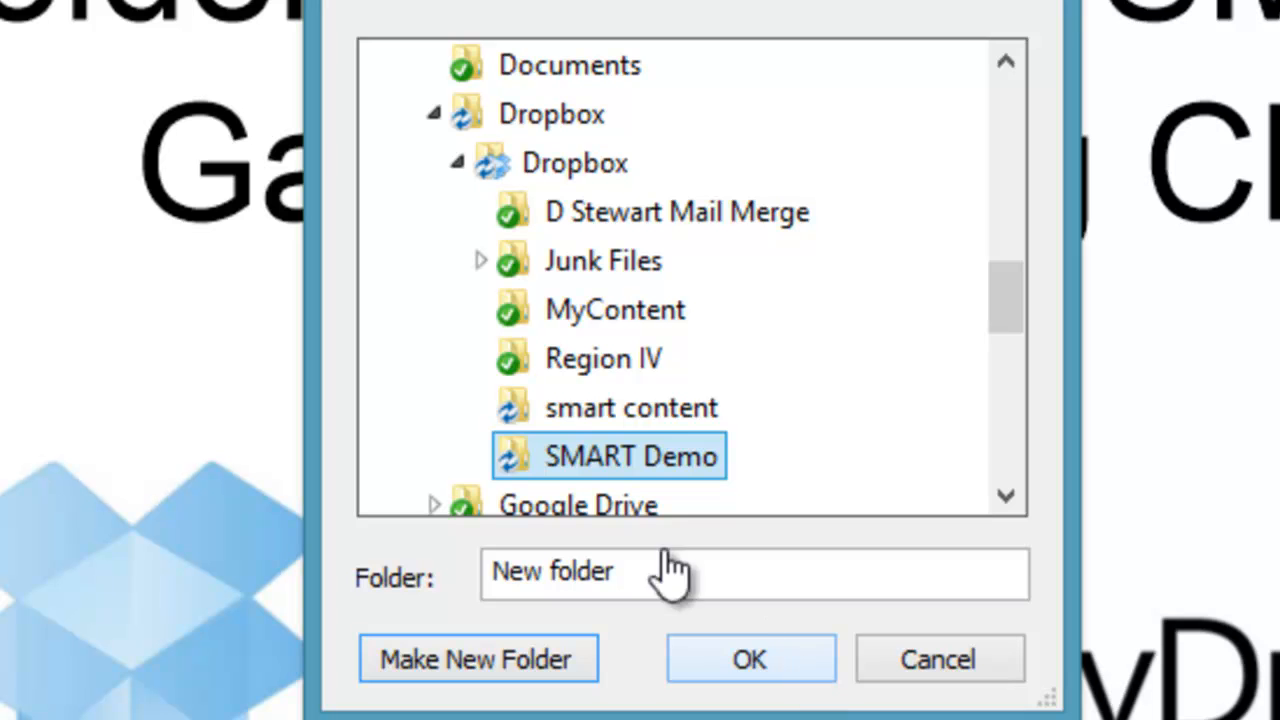
Step: Set up the SMART Demo folder as a new Team Content location and select it in the Gallery
{"action": "left_click", "coordinate": [751, 664]}
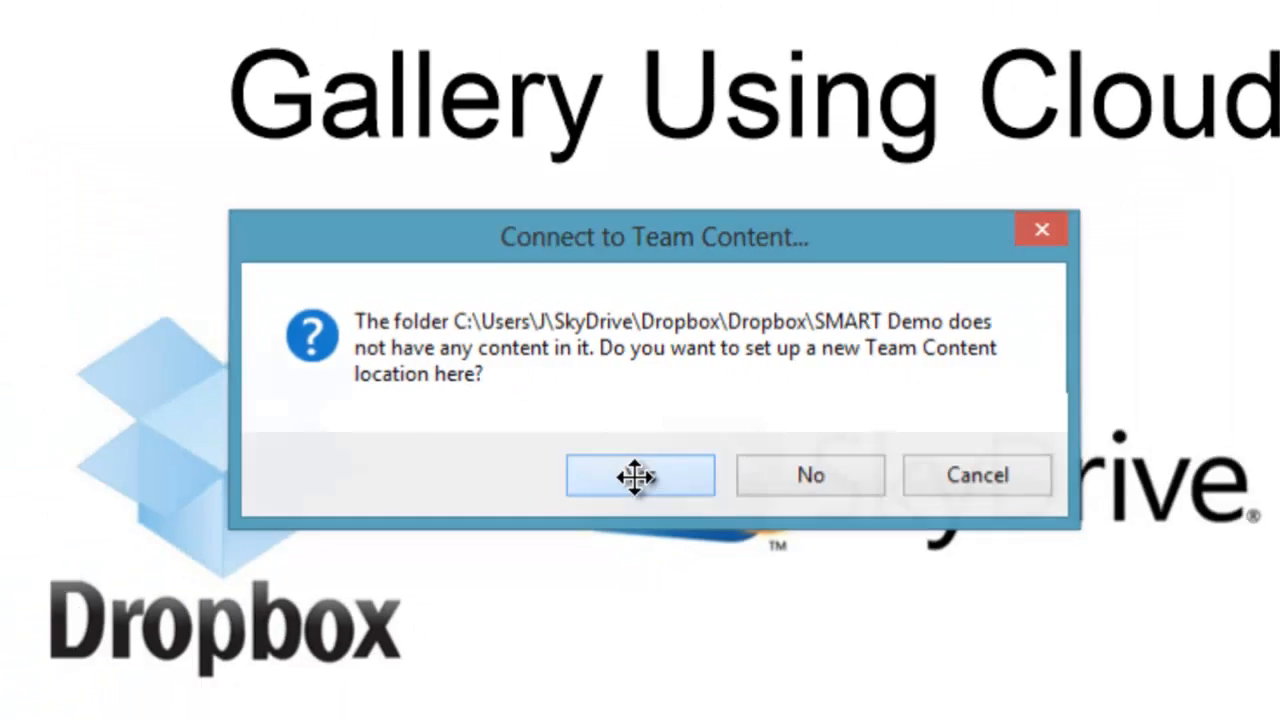
{"action": "left_click", "coordinate": [620, 530]}
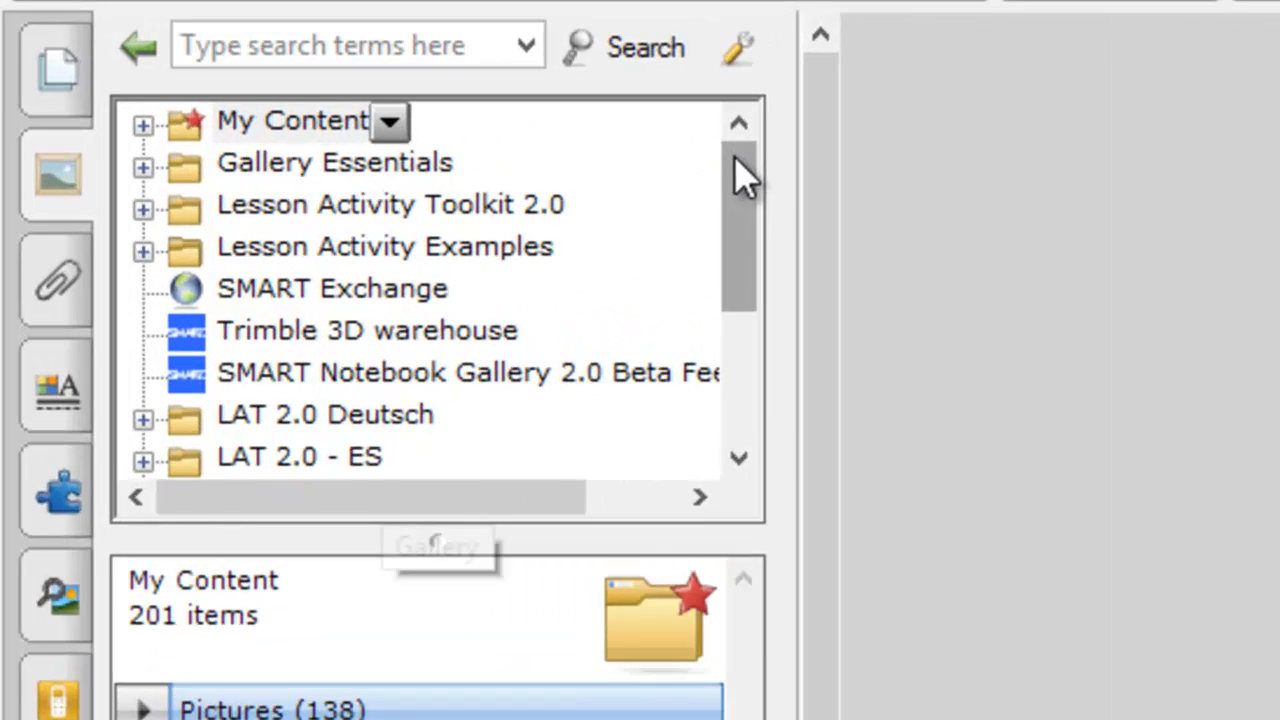
{"action": "left_click_drag", "start_coordinate": [535, 168], "coordinate": [535, 215]}
{"action": "left_click_drag", "start_coordinate": [1085, 285], "coordinate": [1114, 457]}
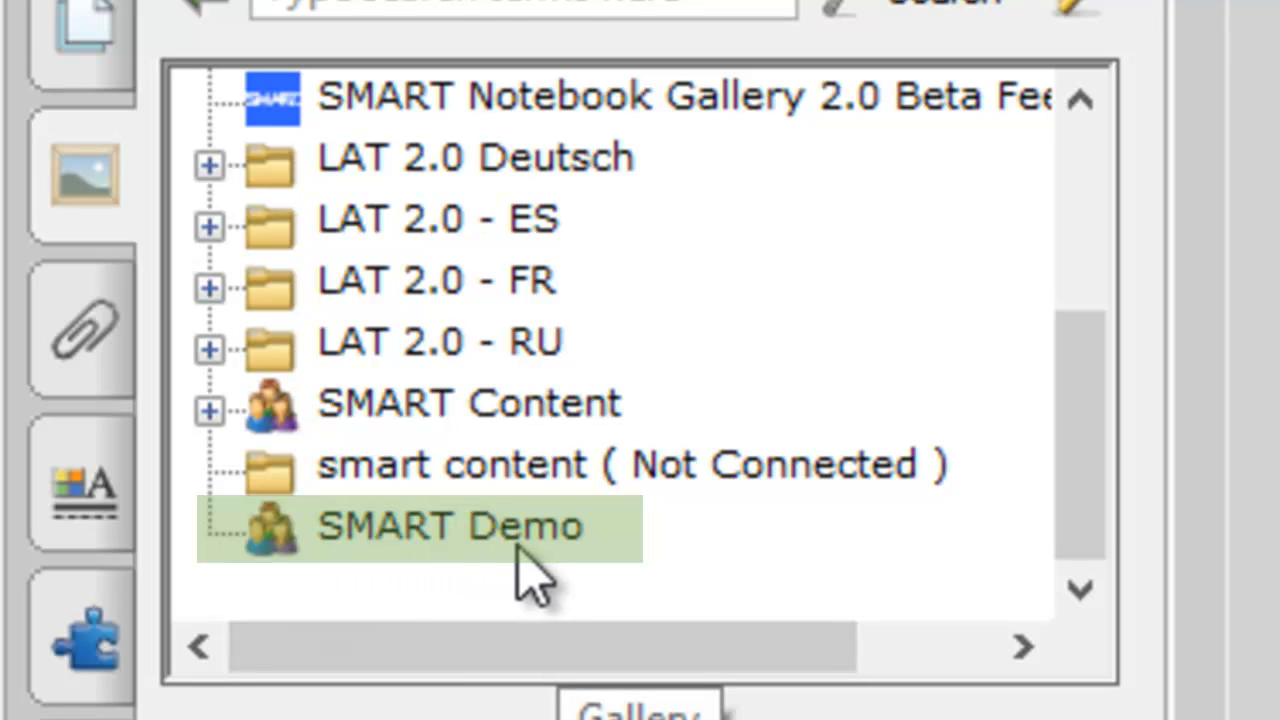
{"action": "left_click", "coordinate": [442, 525]}
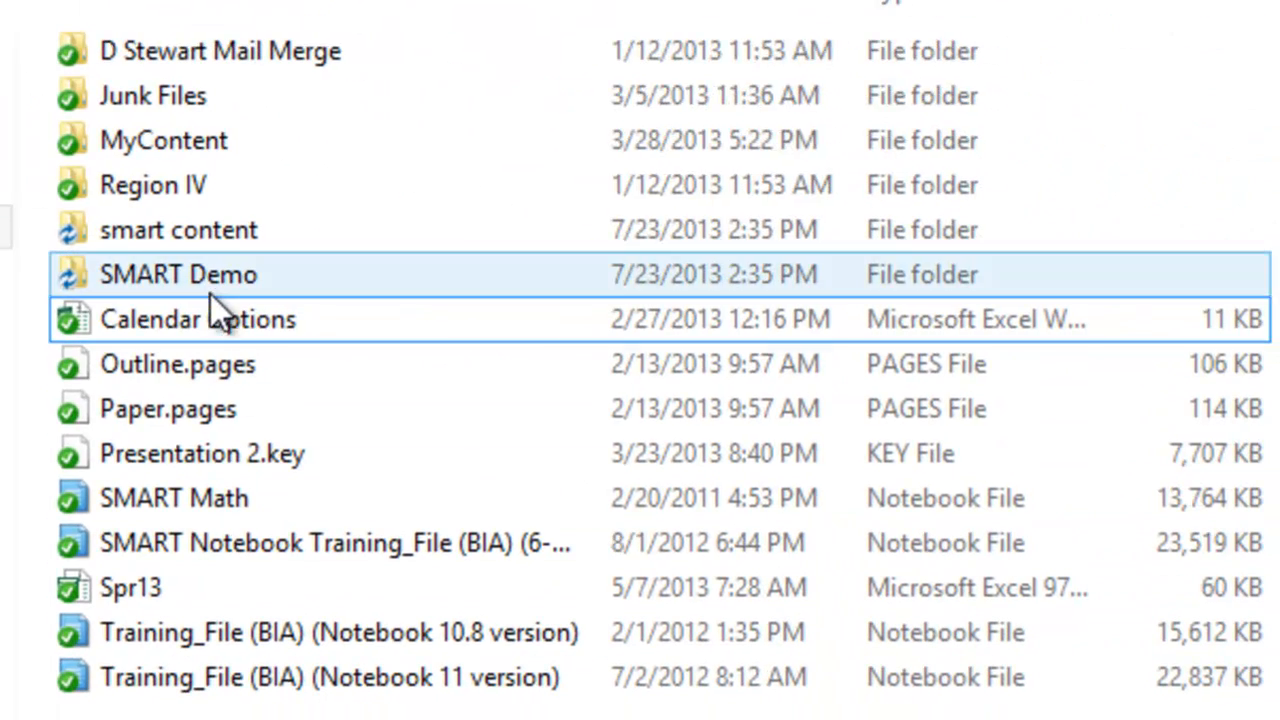
Step: Examine the contents of the SMART Demo folder in File Explorer and return to SMART Notebook
{"action": "left_click", "coordinate": [263, 278]}
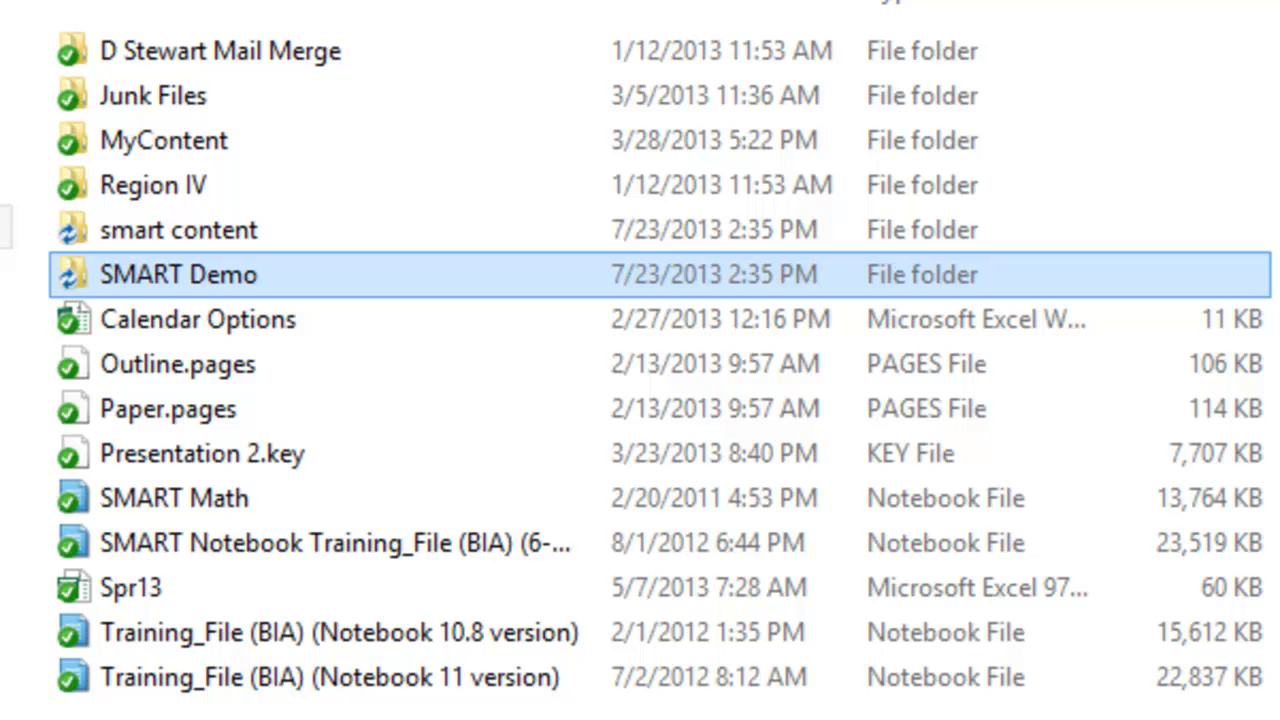
{"action": "double_click", "coordinate": [161, 287]}
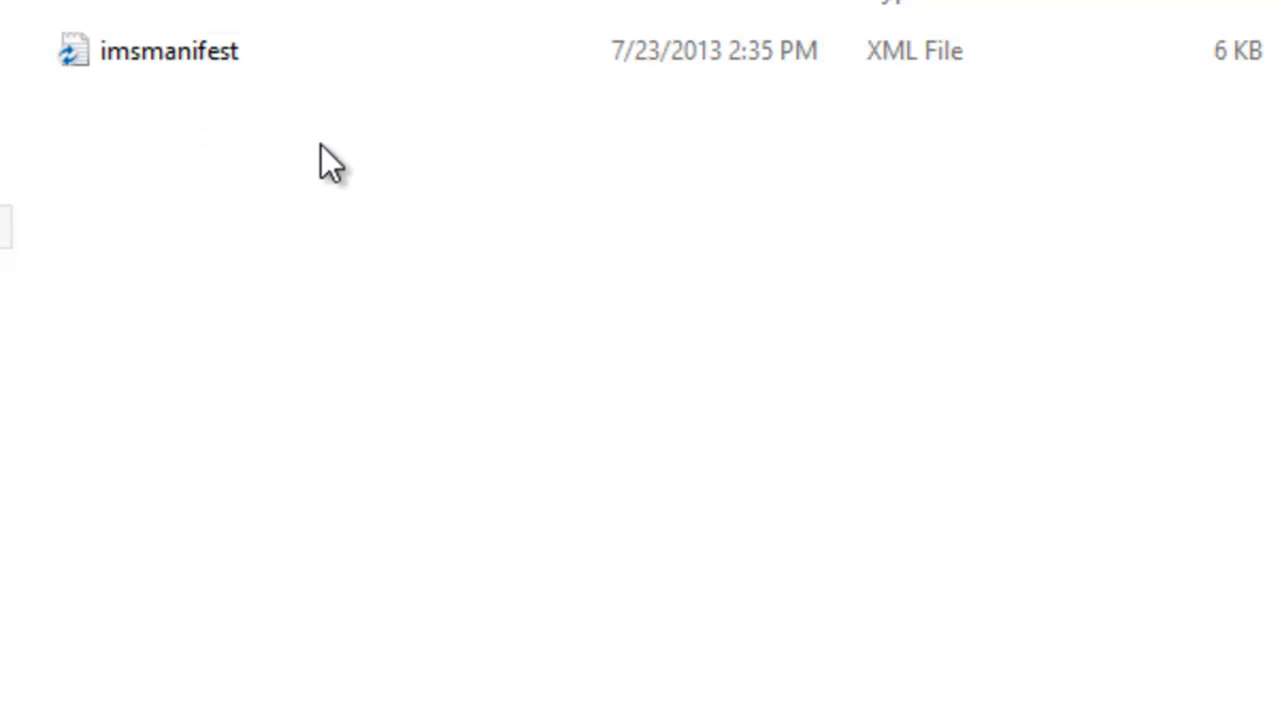
{"action": "left_click", "coordinate": [1200, 69]}
{"action": "left_click", "coordinate": [342, 283]}
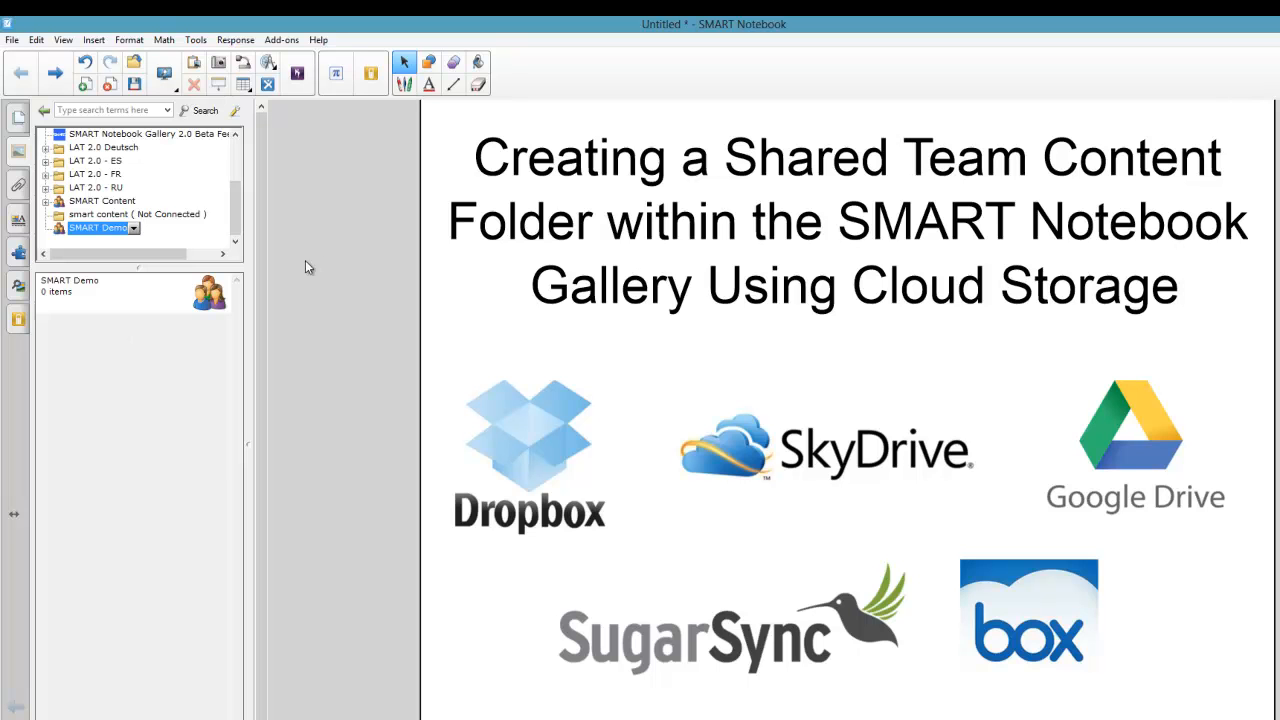
Step: Add all five cloud storage logos from the page to the SMART Demo team content and expand its Pictures category
{"action": "mouse_move", "coordinate": [238, 191]}
{"action": "left_mouse_down"}
{"action": "mouse_move", "coordinate": [240, 139]}
{"action": "mouse_move", "coordinate": [239, 208]}
{"action": "left_mouse_up"}
{"action": "left_click_drag", "start_coordinate": [461, 338], "coordinate": [1220, 685]}
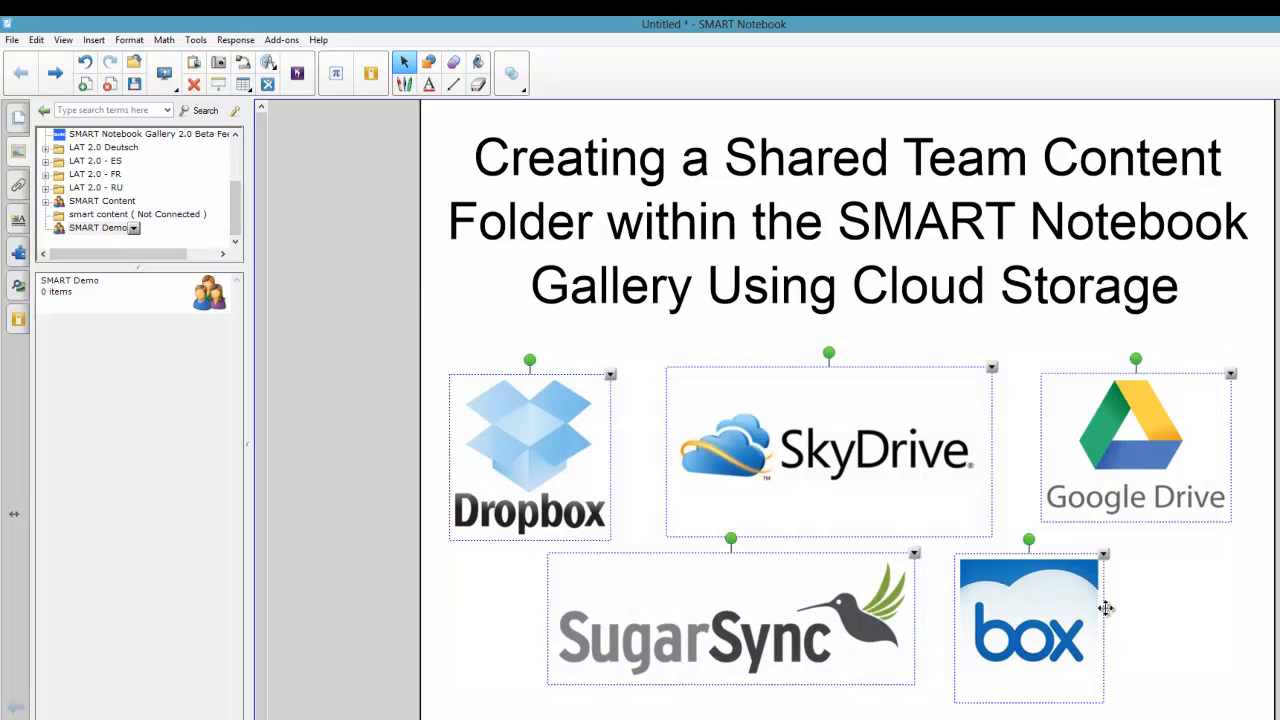
{"action": "left_click_drag", "start_coordinate": [518, 429], "coordinate": [144, 332]}
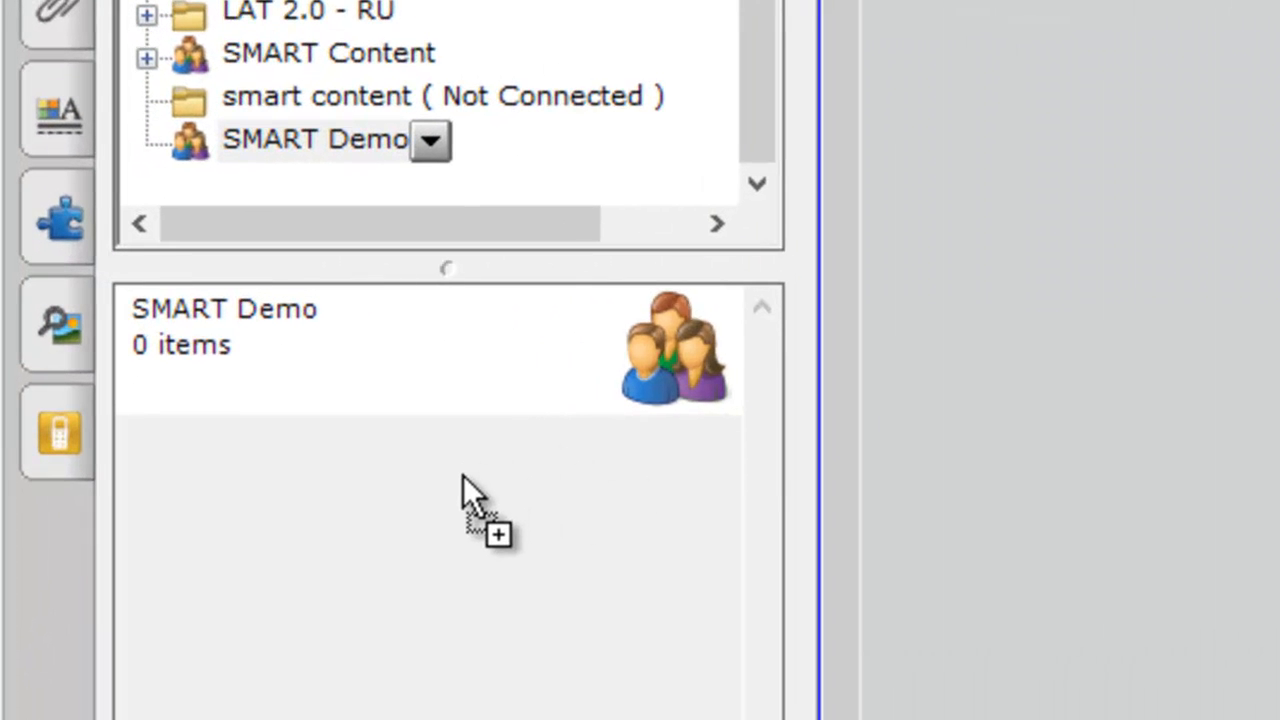
{"action": "left_click_drag", "start_coordinate": [463, 475], "coordinate": [343, 545]}
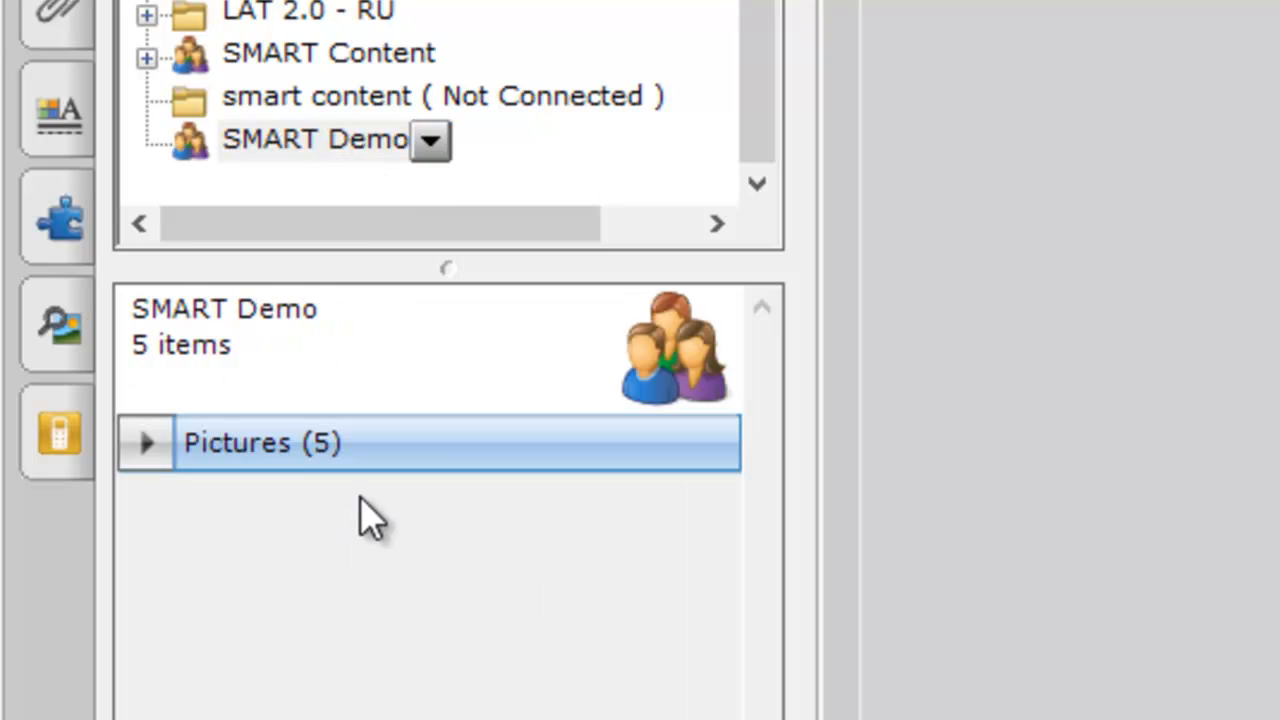
{"action": "left_click", "coordinate": [245, 455]}
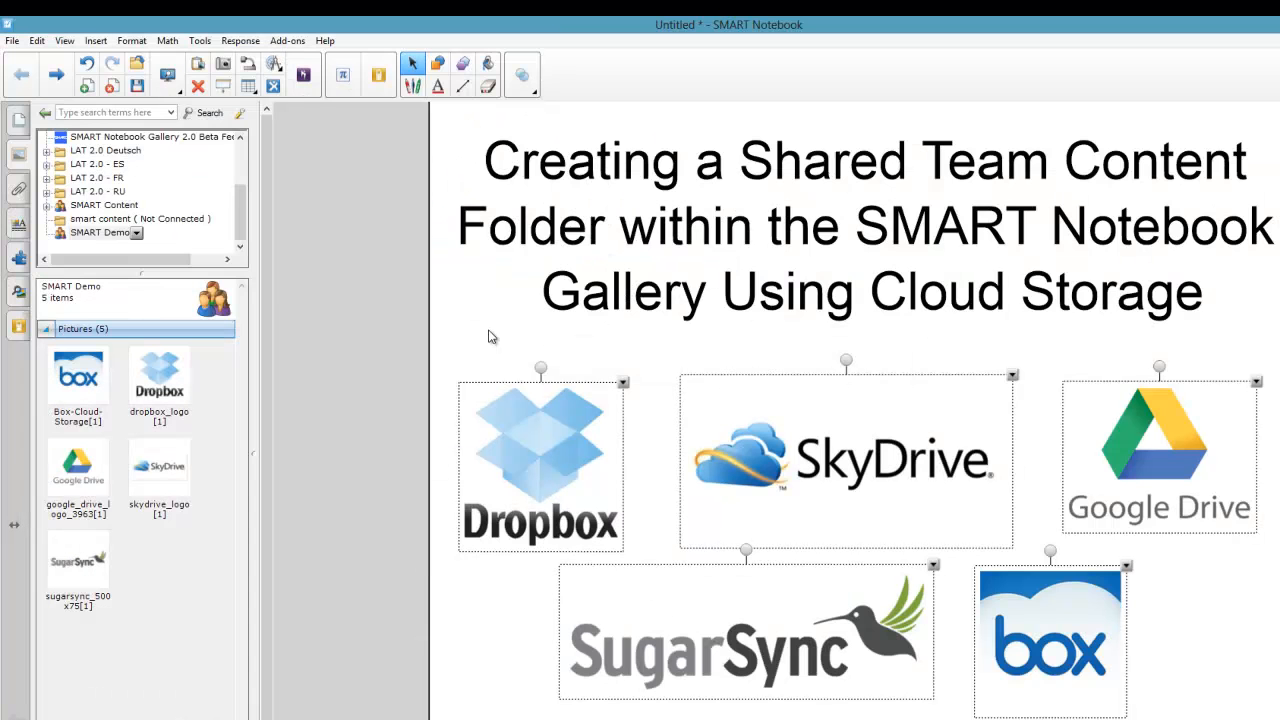
{"action": "left_click", "coordinate": [464, 335]}
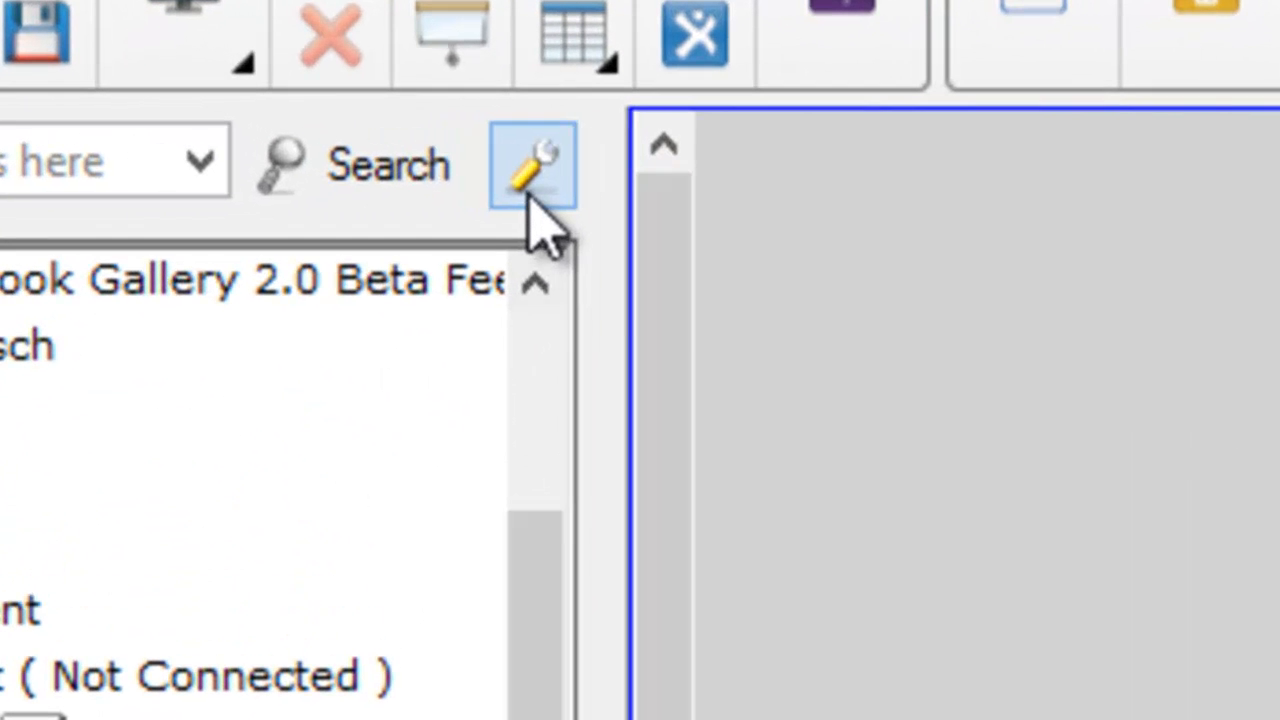
Step: Try connecting to Team Content with the existing SMART Demo folder inside SkyDrive's Dropbox folders
{"action": "left_click", "coordinate": [240, 114]}
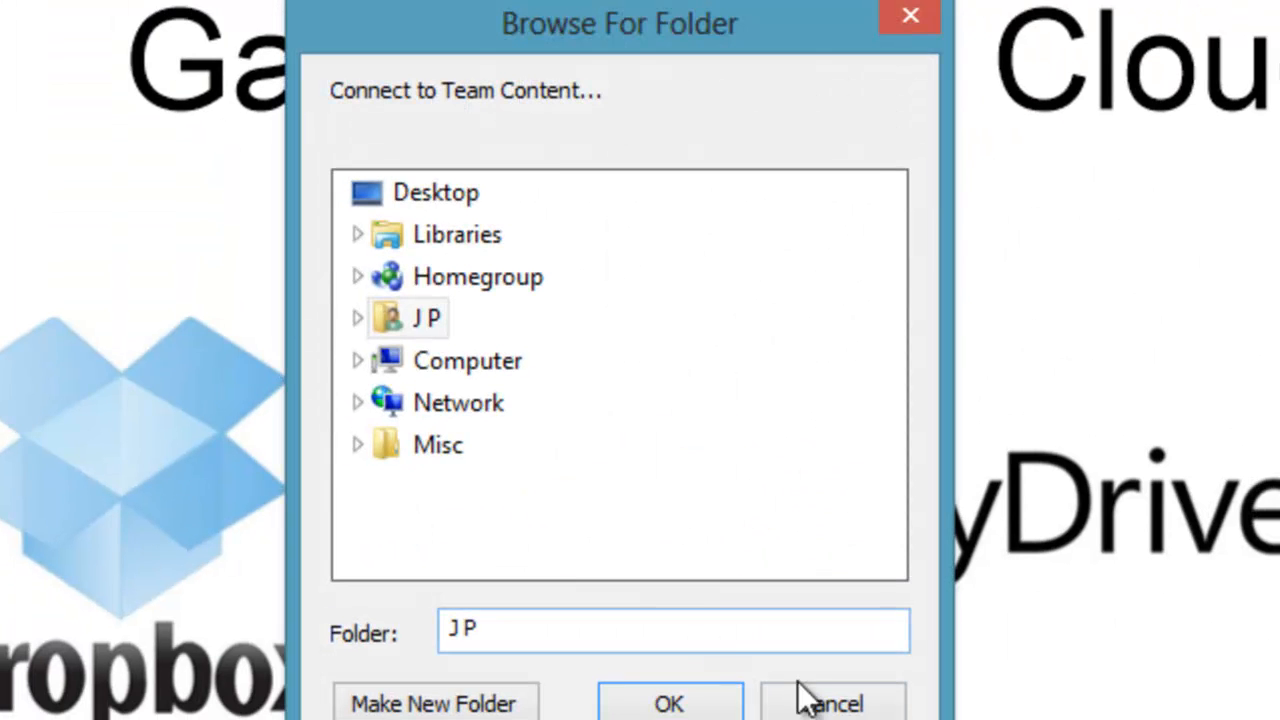
{"action": "left_click", "coordinate": [352, 320]}
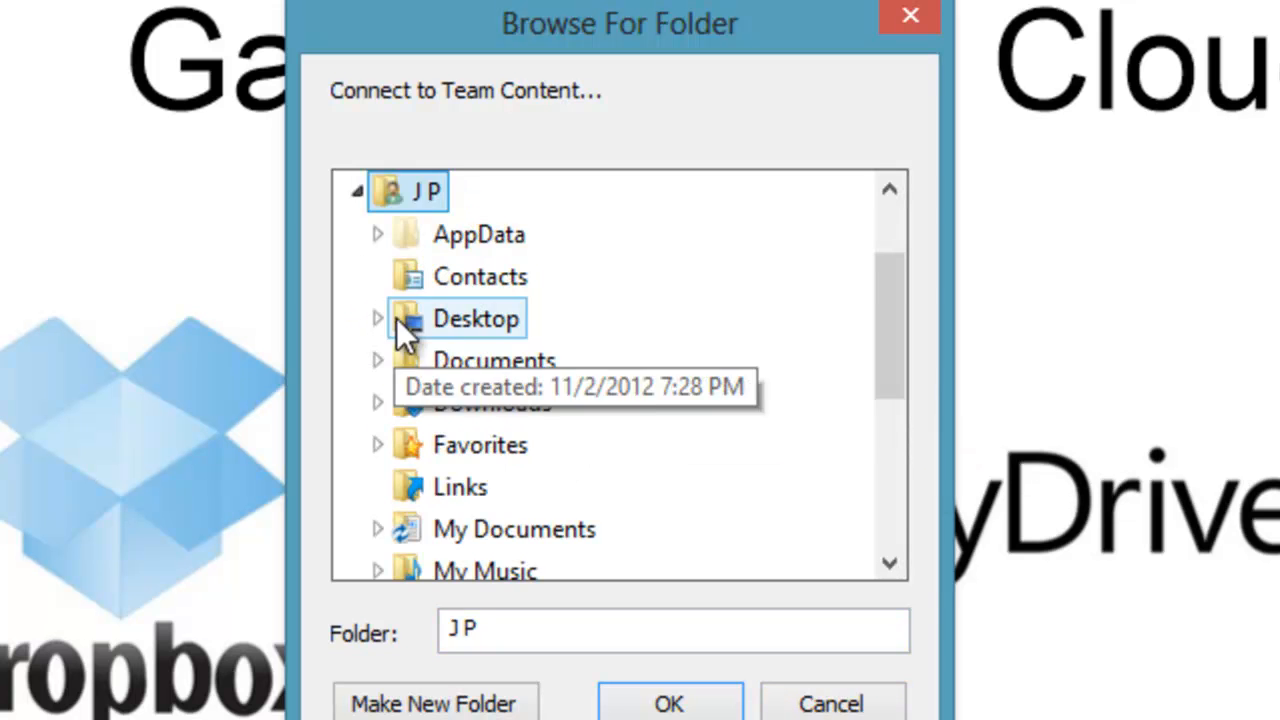
{"action": "scroll", "coordinate": [422, 500], "scroll_direction": "down", "scroll_amount": 2}
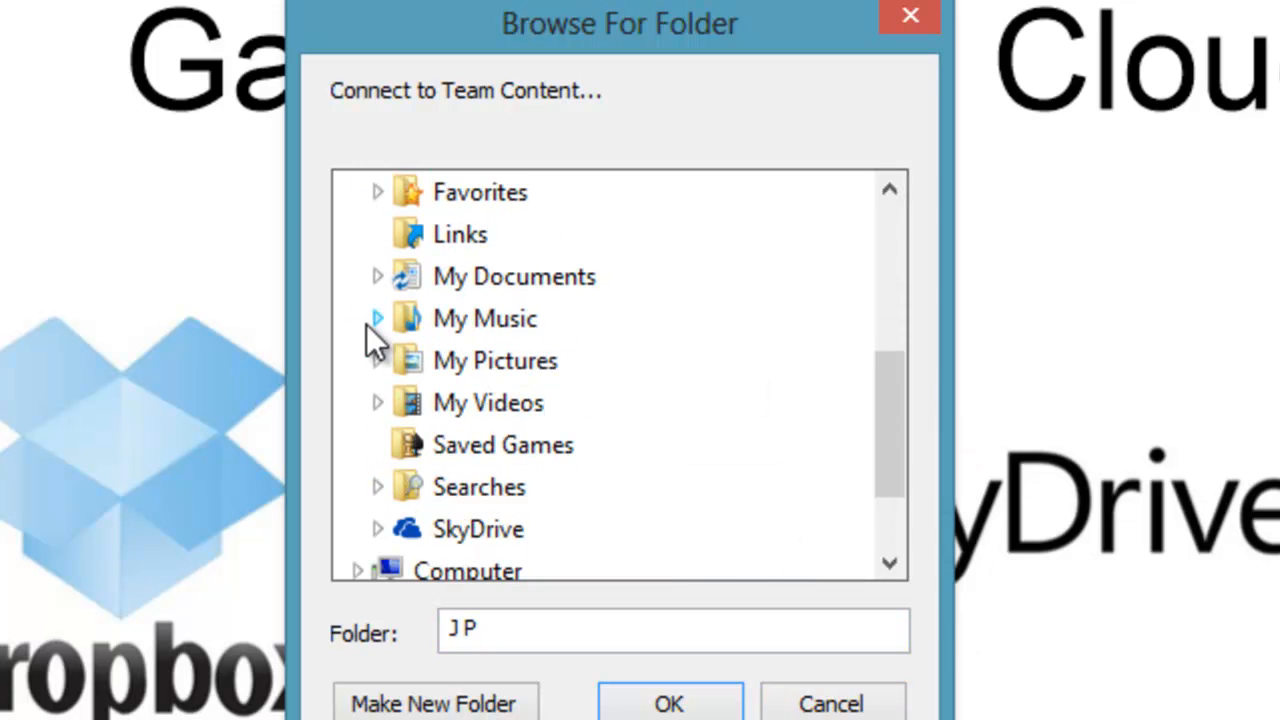
{"action": "left_click", "coordinate": [379, 528]}
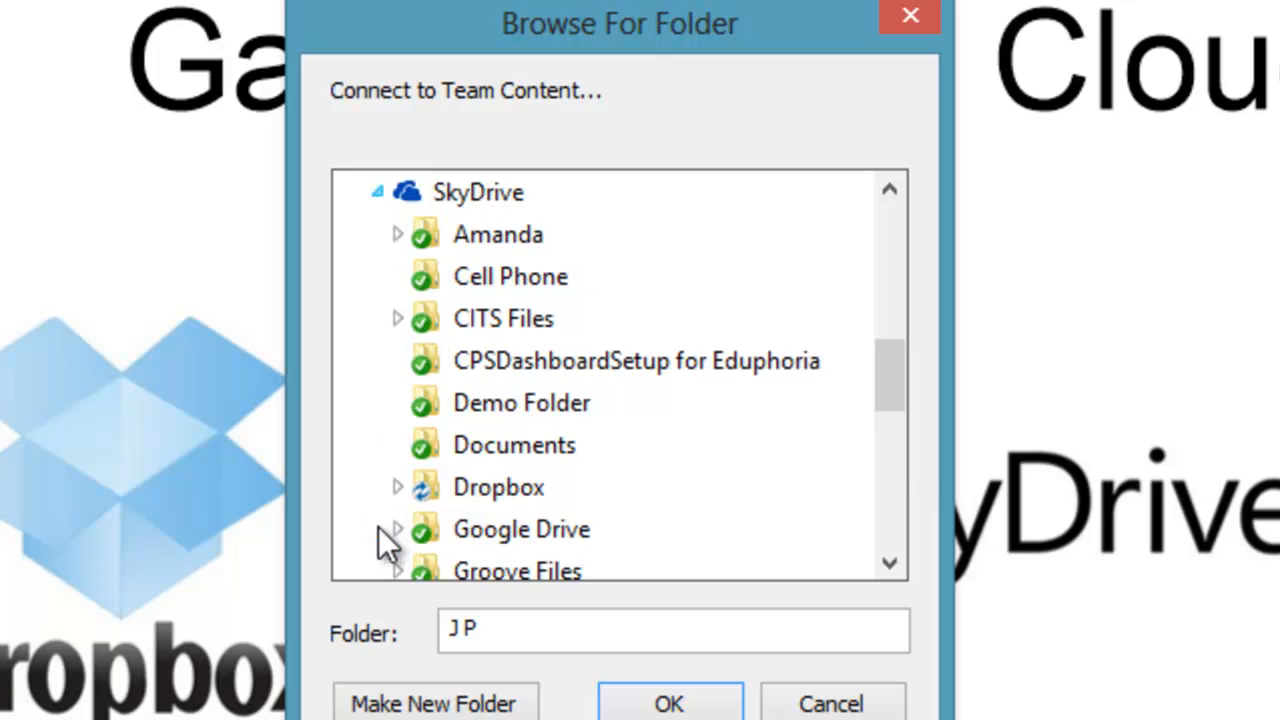
{"action": "left_click", "coordinate": [399, 488]}
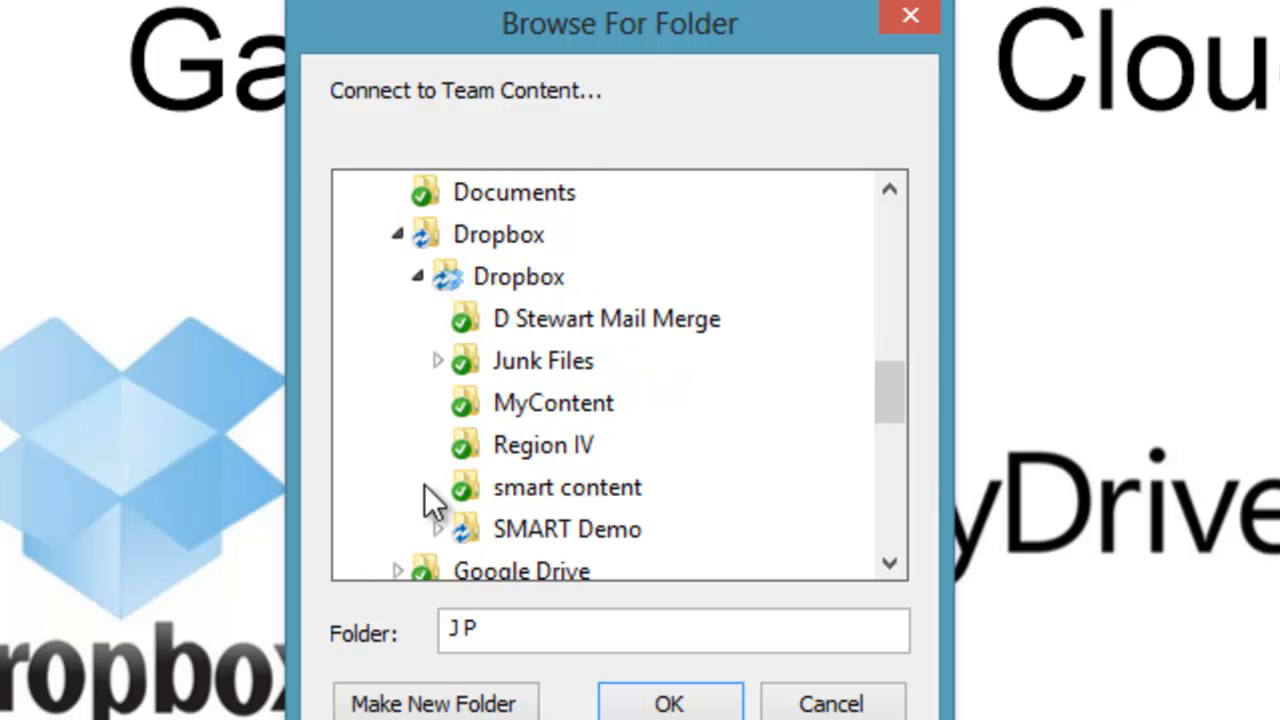
{"action": "double_click", "coordinate": [528, 535]}
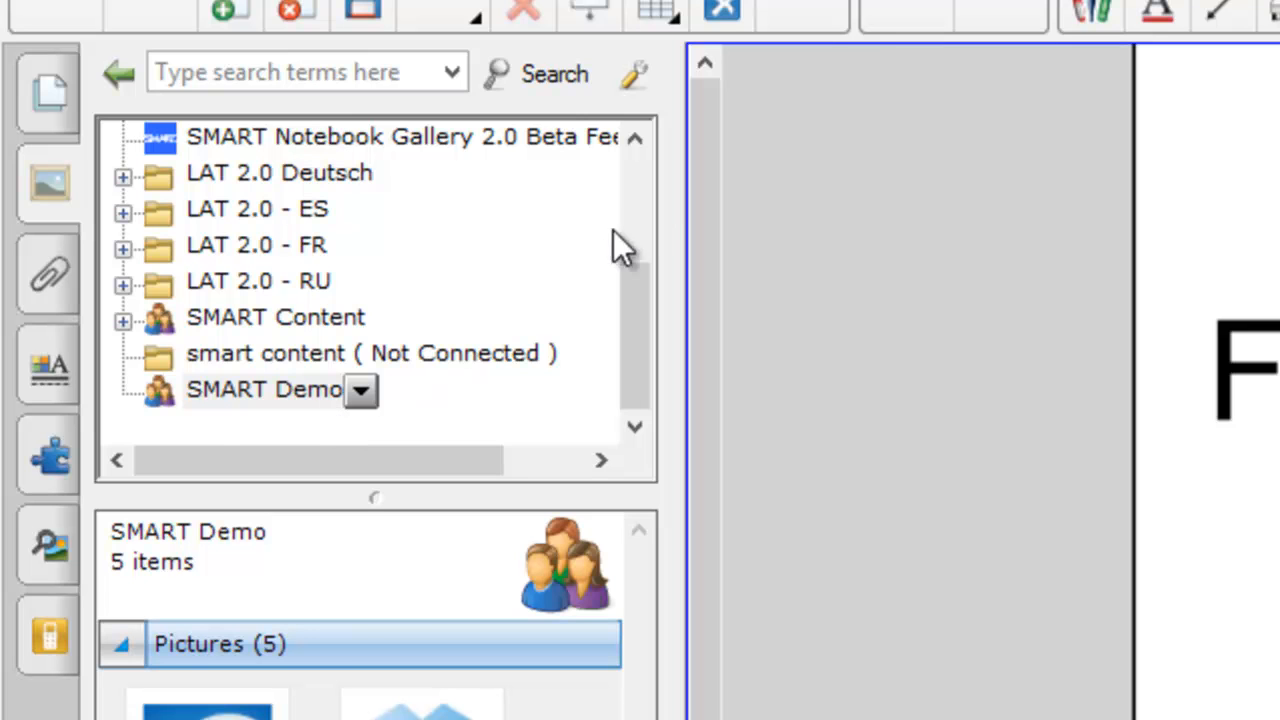
Step: Examine the My Content folder's options and the Gallery's commands for adding content and connecting to Team Content
{"action": "left_click", "coordinate": [643, 193]}
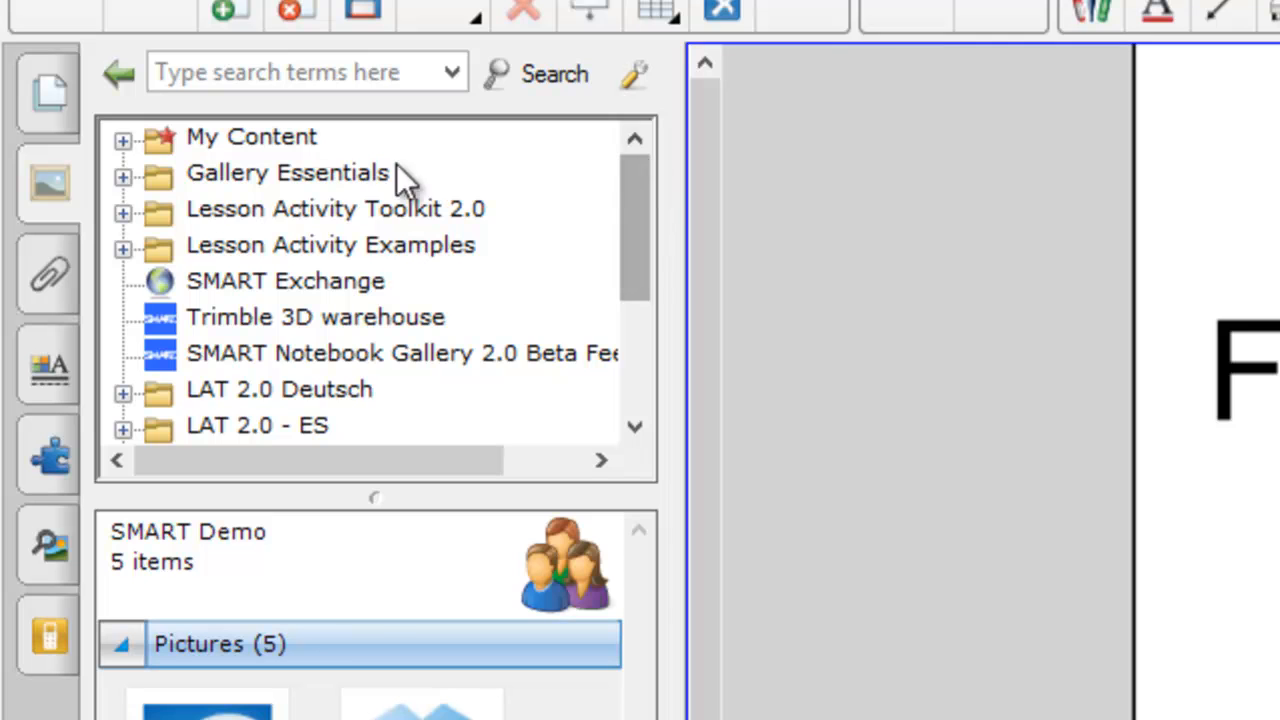
{"action": "left_click", "coordinate": [264, 139]}
{"action": "left_click", "coordinate": [335, 139]}
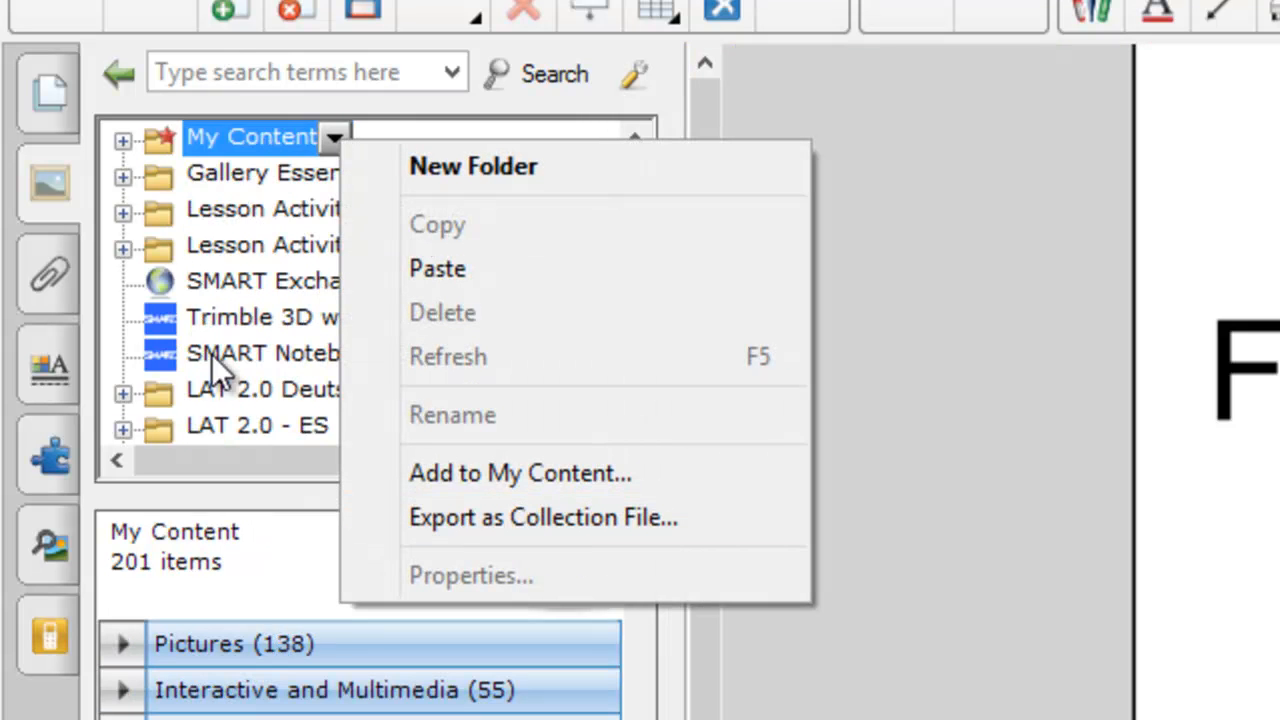
{"action": "left_click", "coordinate": [975, 227]}
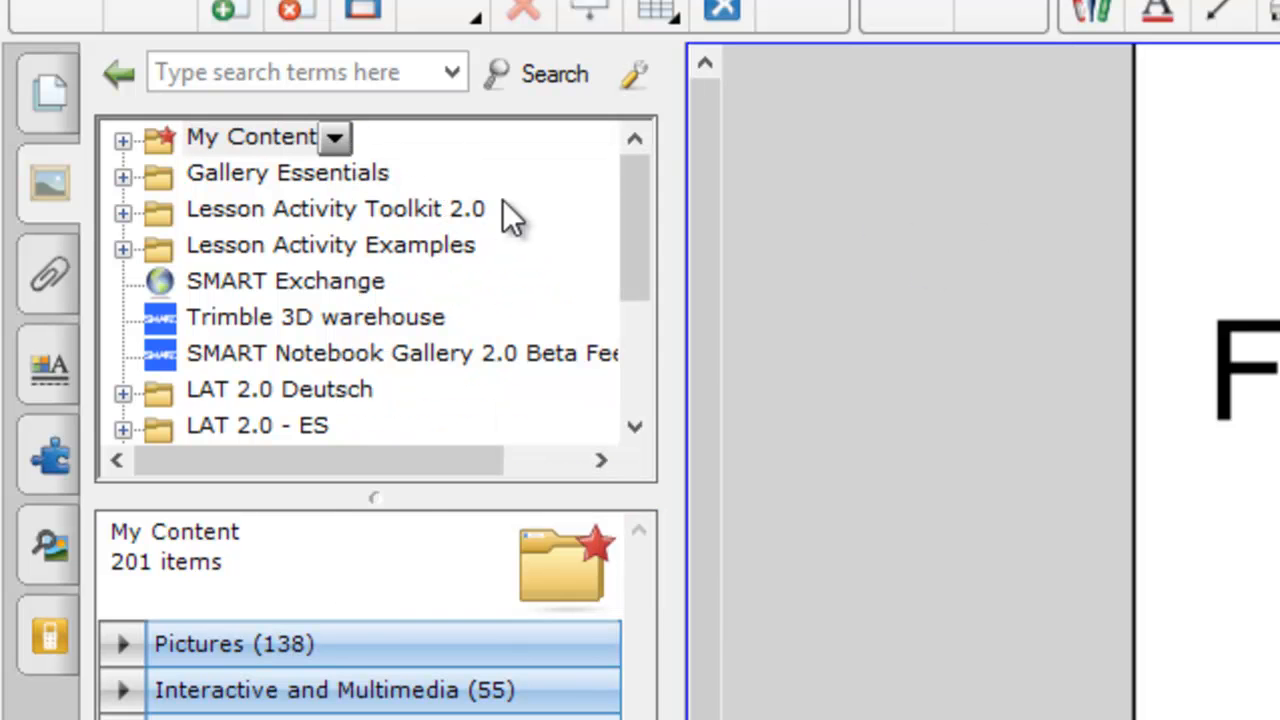
{"action": "left_click_drag", "start_coordinate": [640, 209], "coordinate": [641, 384]}
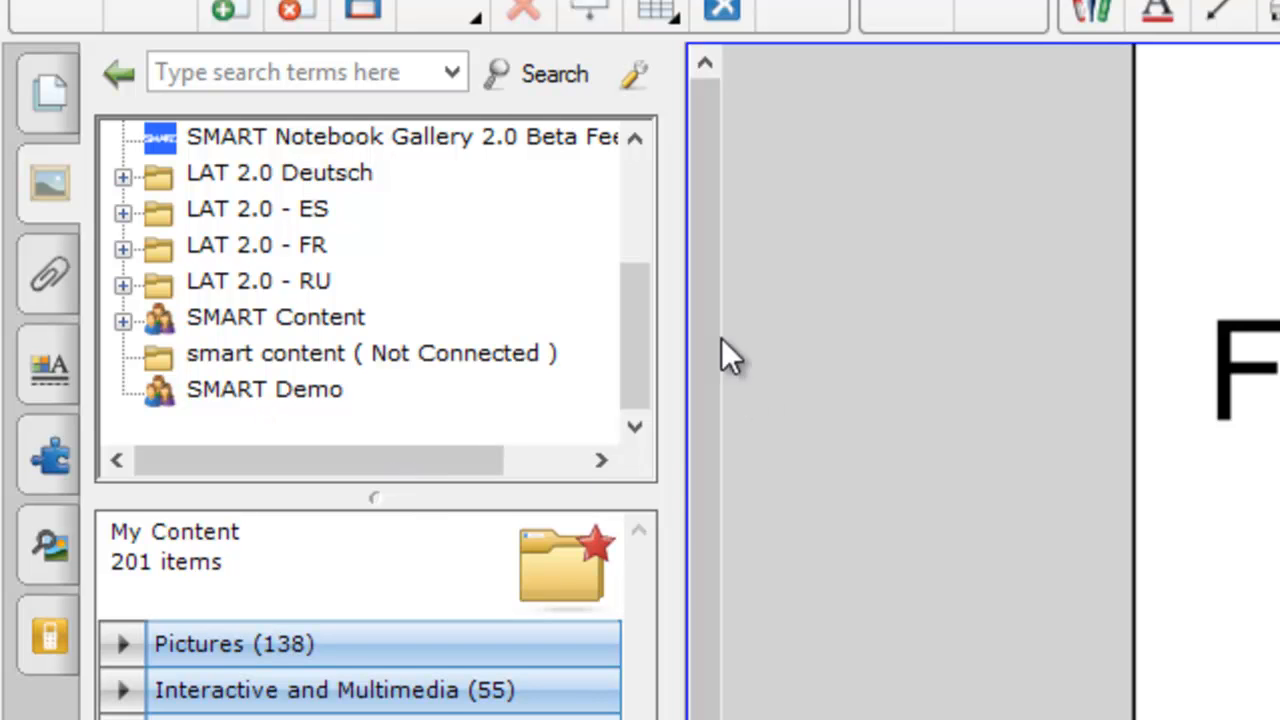
{"action": "left_click", "coordinate": [628, 78]}
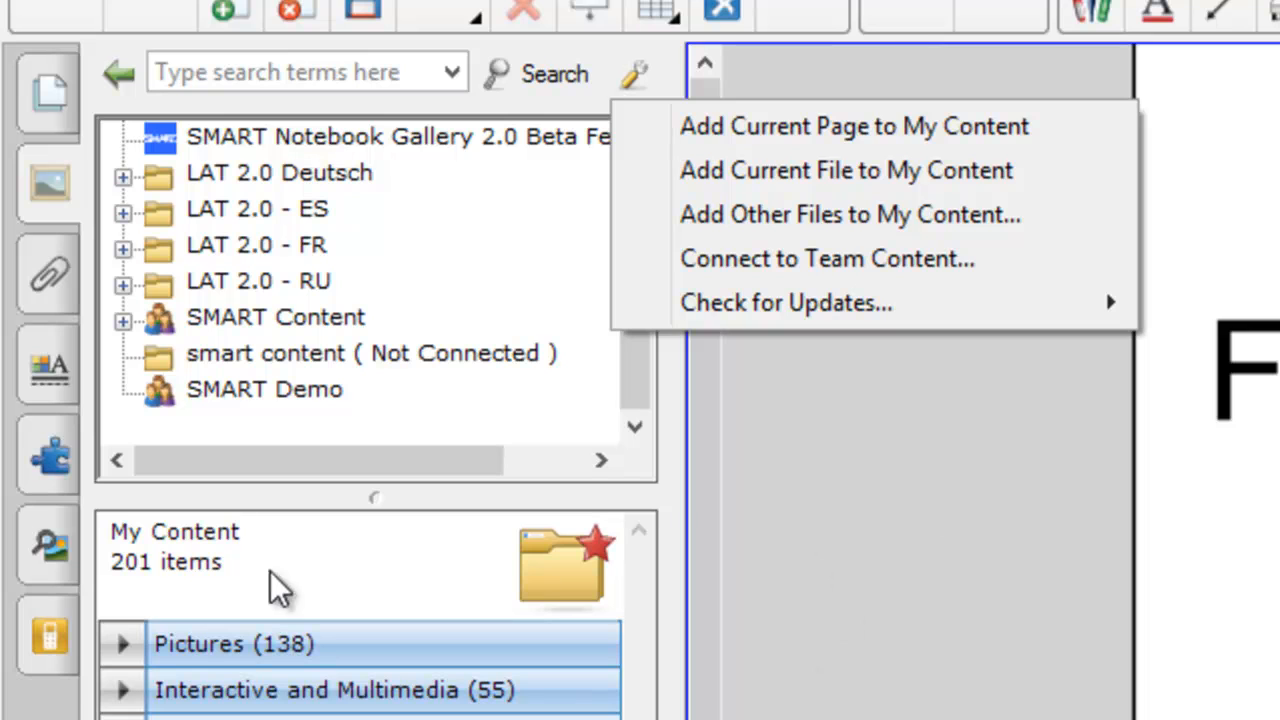
{"action": "key", "text": "Escape"}
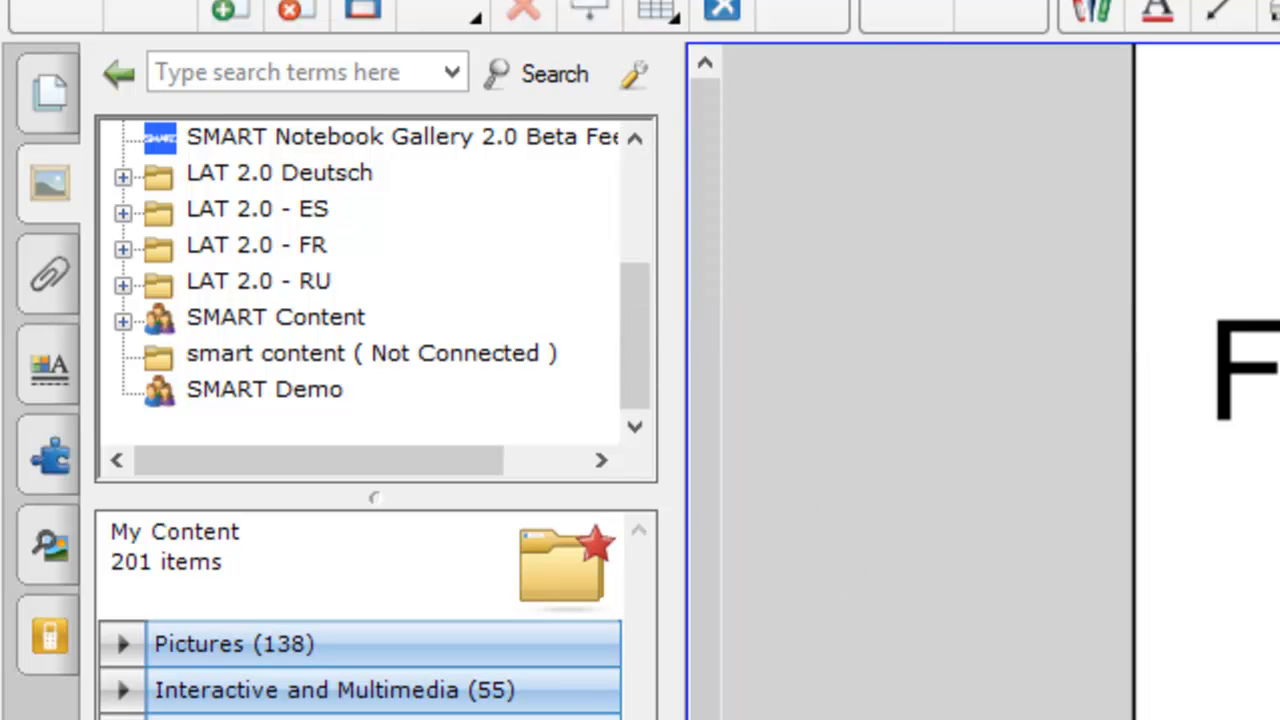